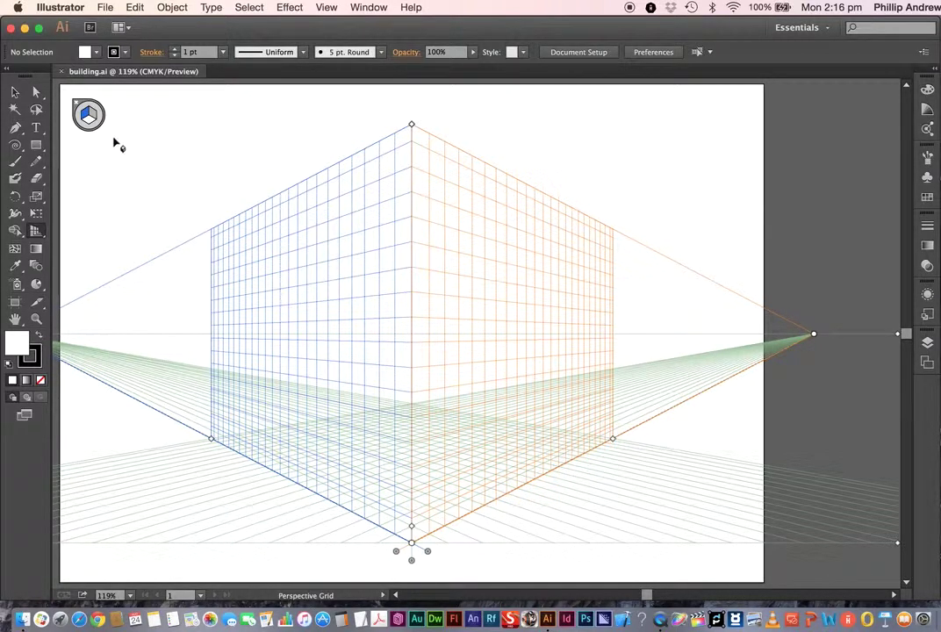
Try out the plane switching widget and make the horizontal grid the active perspective plane
{"action": "left_click", "coordinate": [94, 117]}
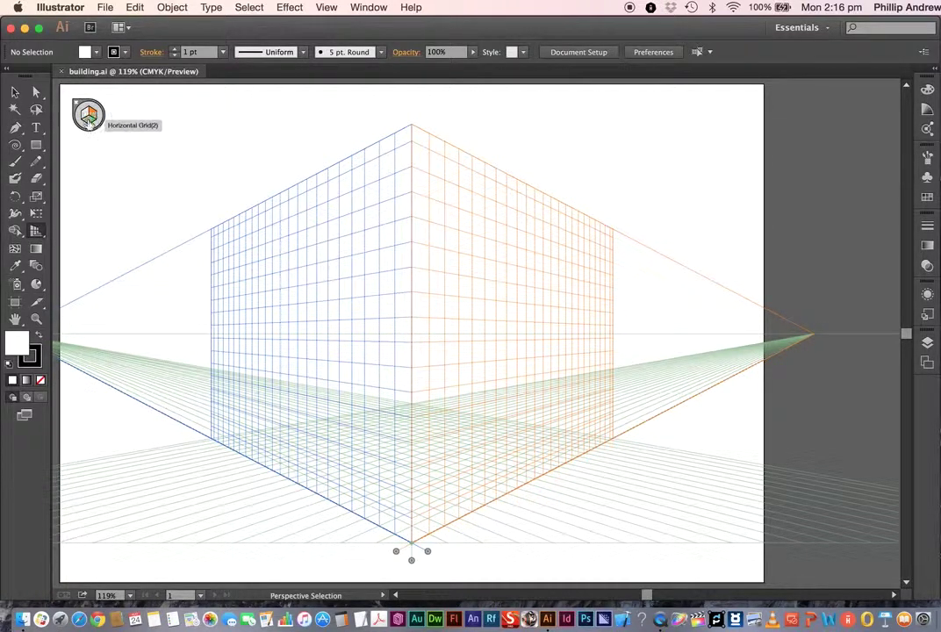
{"action": "key", "text": "shift+p"}
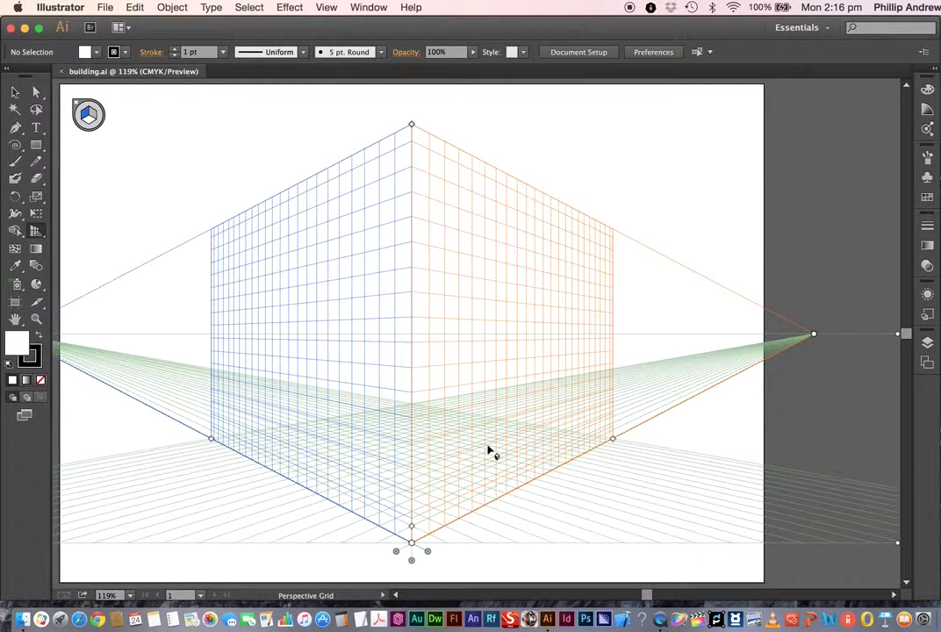
{"action": "left_click", "coordinate": [91, 123]}
Switch the perspective grid to the three-point preset [3P-Normal View]
{"action": "left_click", "coordinate": [328, 8]}
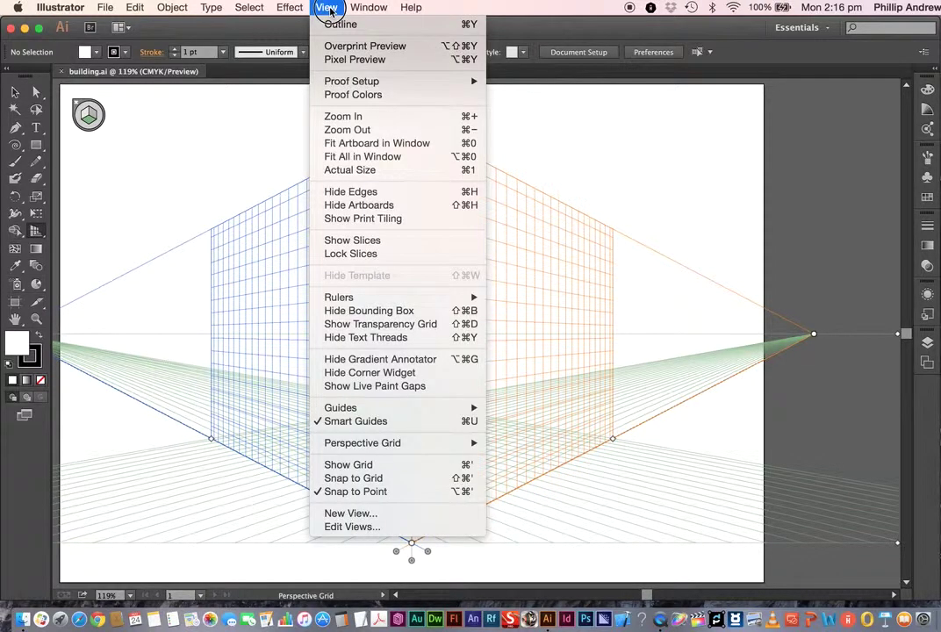
{"action": "mouse_move", "coordinate": [383, 446]}
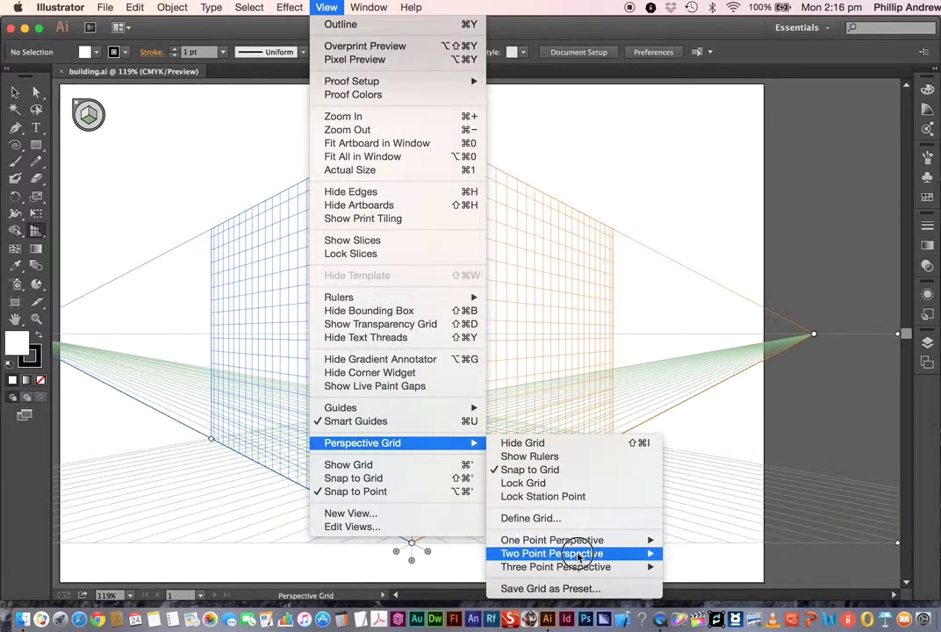
{"action": "mouse_move", "coordinate": [577, 572]}
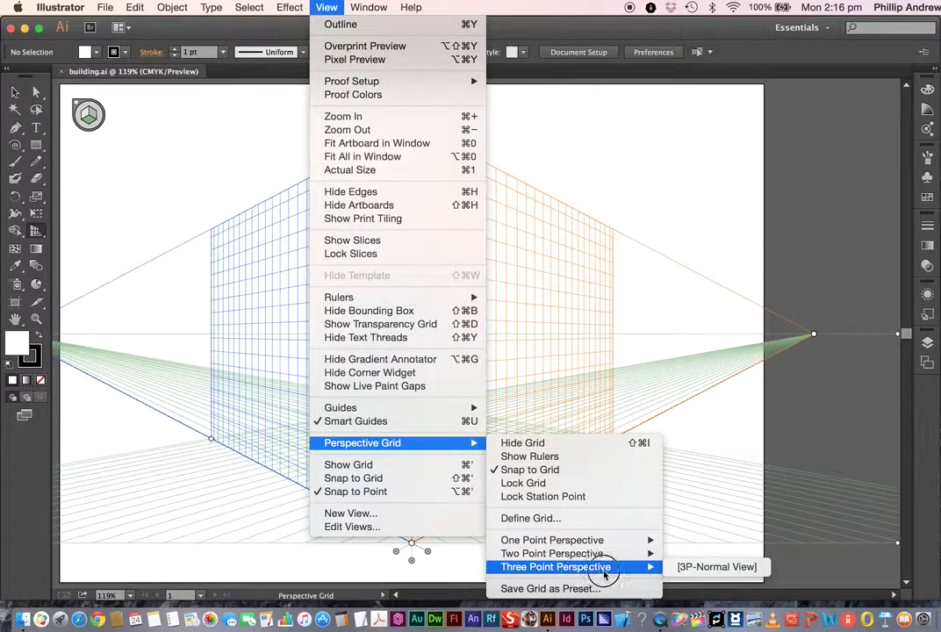
{"action": "left_click", "coordinate": [705, 567]}
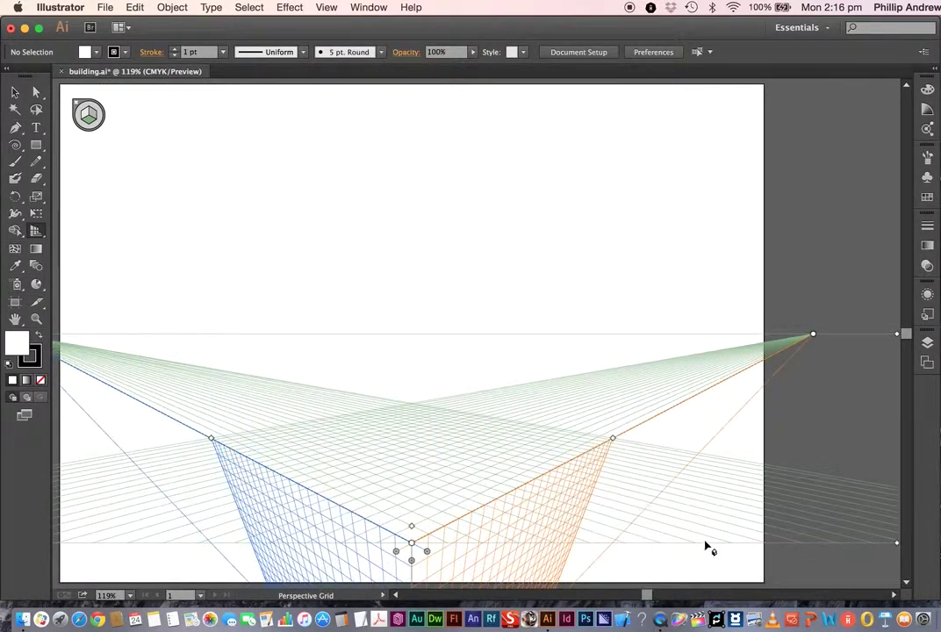
Move the third vanishing point from below the artboard to a position centred above it
{"action": "mouse_move", "coordinate": [909, 338]}
{"action": "left_mouse_down"}
{"action": "mouse_move", "coordinate": [905, 359]}
{"action": "mouse_move", "coordinate": [909, 342]}
{"action": "left_mouse_up"}
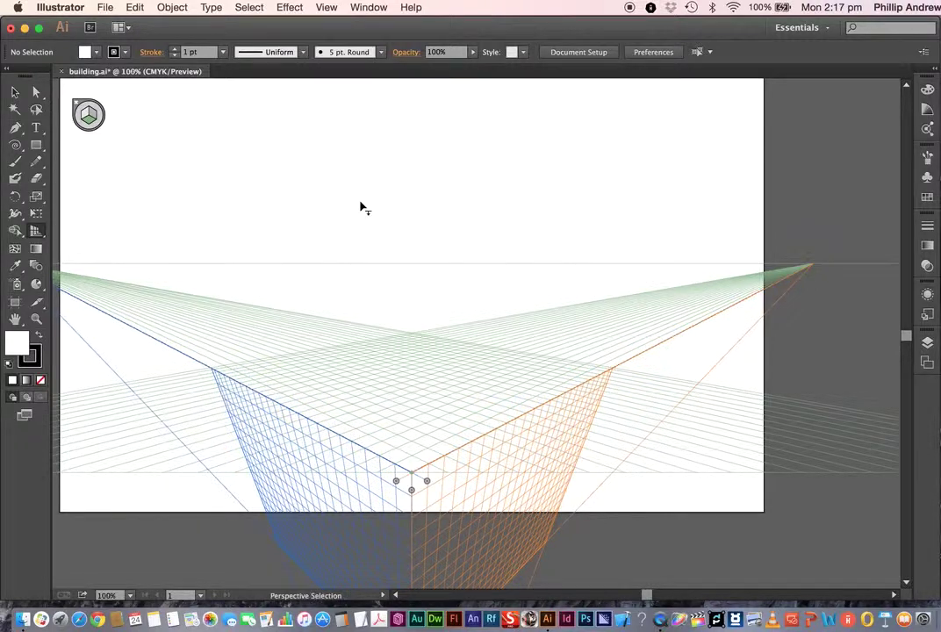
{"action": "key", "text": "super+minus"}
{"action": "key", "text": "super+minus"}
{"action": "key", "text": "shift+p"}
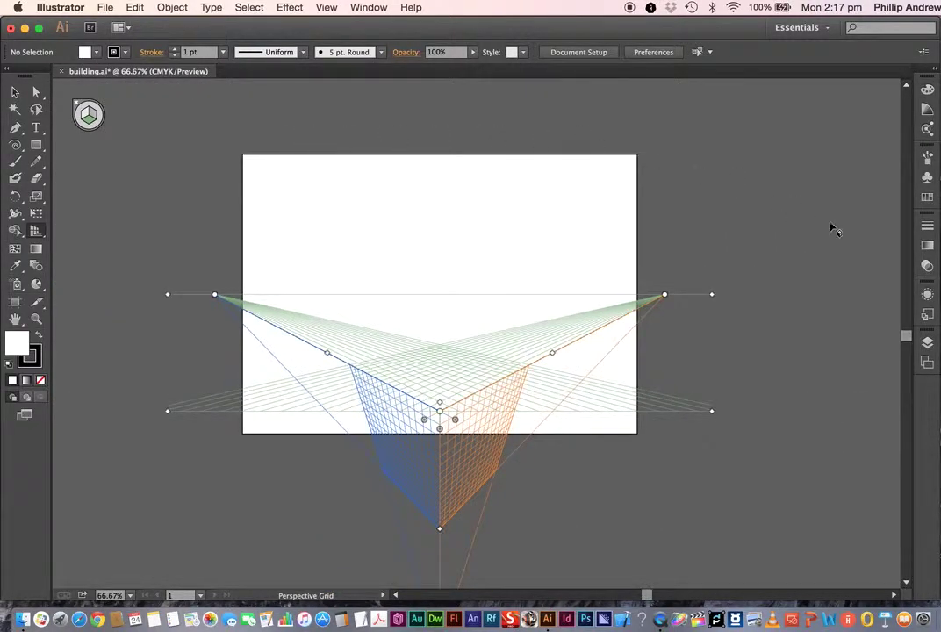
{"action": "scroll", "coordinate": [763, 287], "scroll_direction": "down", "scroll_amount": 3}
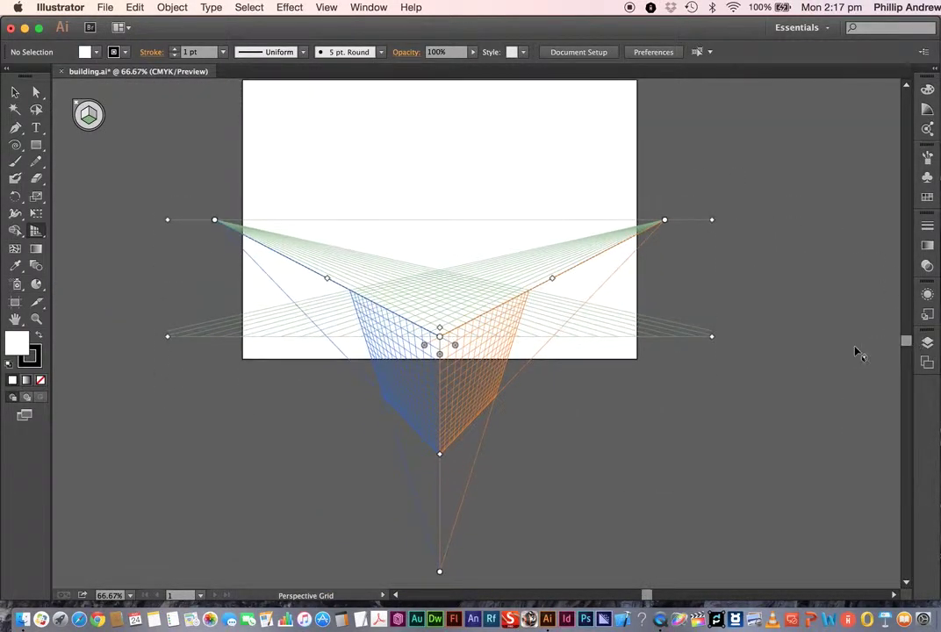
{"action": "left_click_drag", "start_coordinate": [439, 572], "coordinate": [433, 103]}
Reshape the three-point grid by extending its height toward the upper vanishing point, reducing the cell size and raising its base toward the horizon
{"action": "left_click_drag", "start_coordinate": [440, 498], "coordinate": [430, 411]}
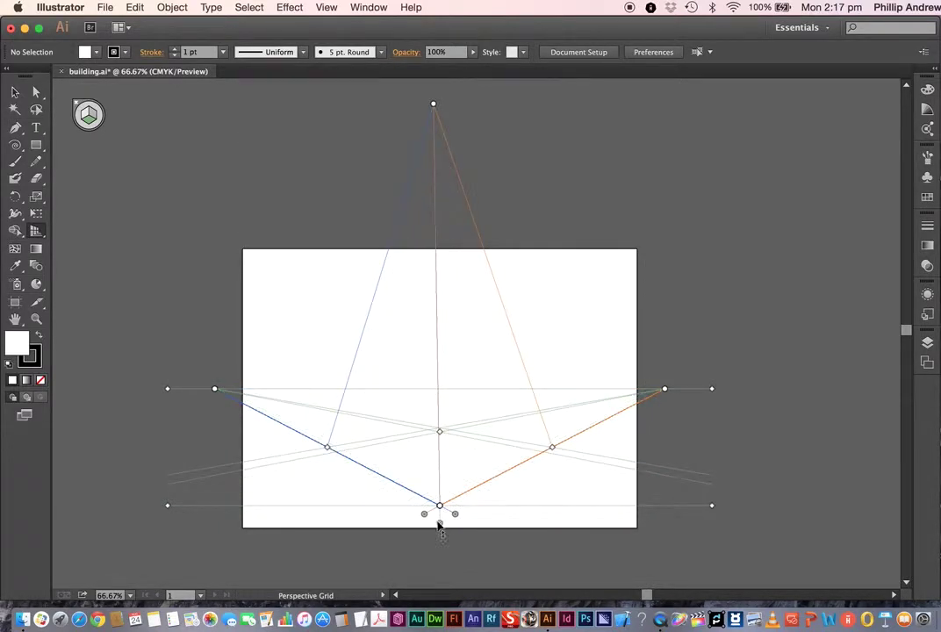
{"action": "left_click_drag", "start_coordinate": [440, 525], "coordinate": [433, 140]}
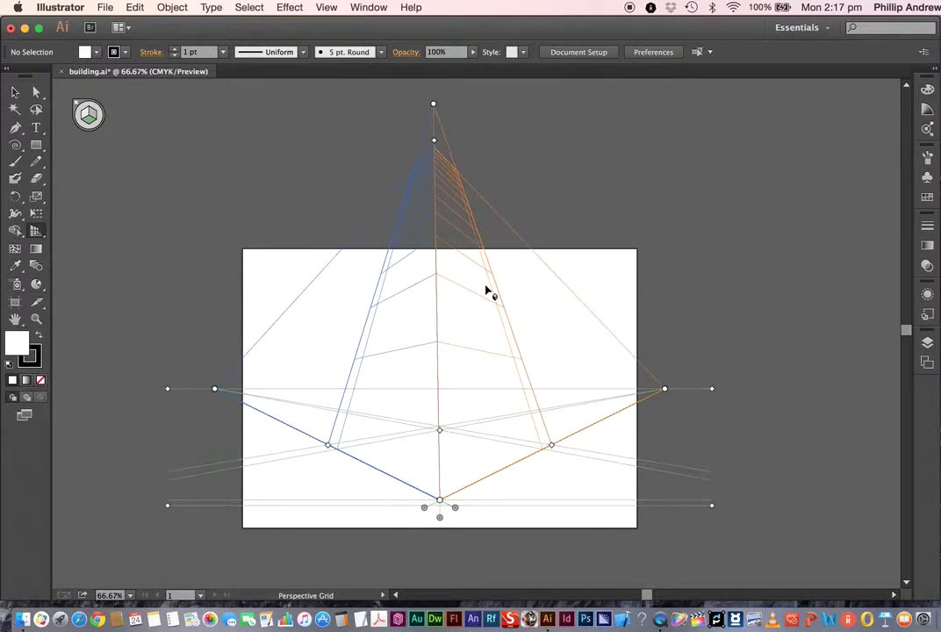
{"action": "left_click_drag", "start_coordinate": [439, 430], "coordinate": [442, 472]}
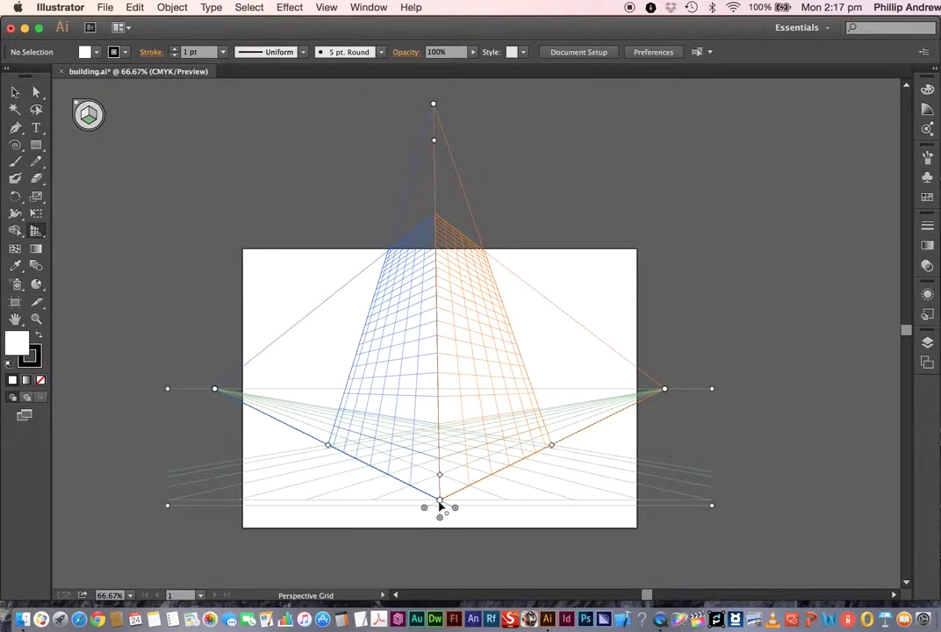
{"action": "left_click_drag", "start_coordinate": [440, 505], "coordinate": [441, 438]}
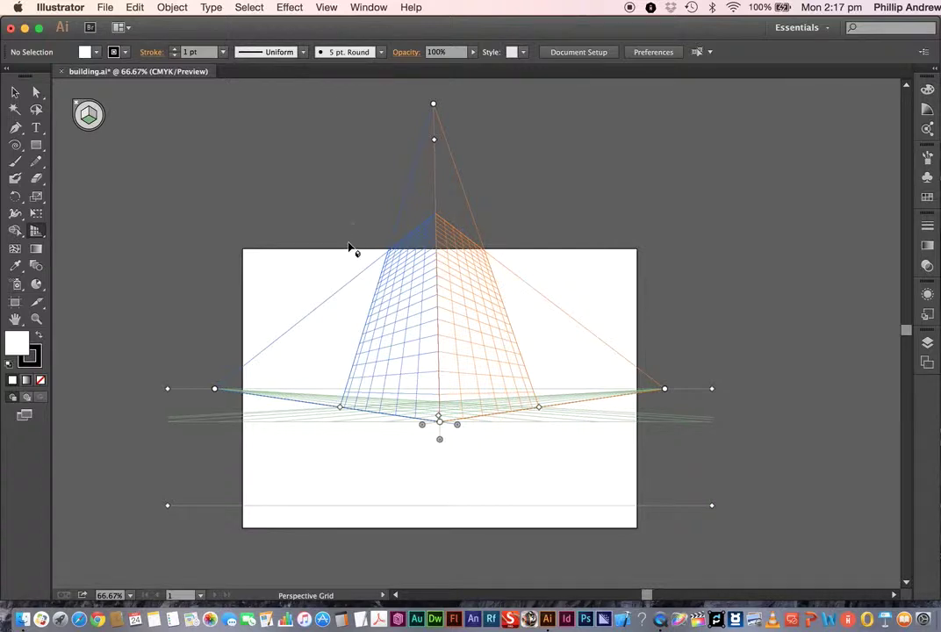
Switch the perspective grid to the two-point preset [2P-Normal View]
{"action": "left_click", "coordinate": [325, 7]}
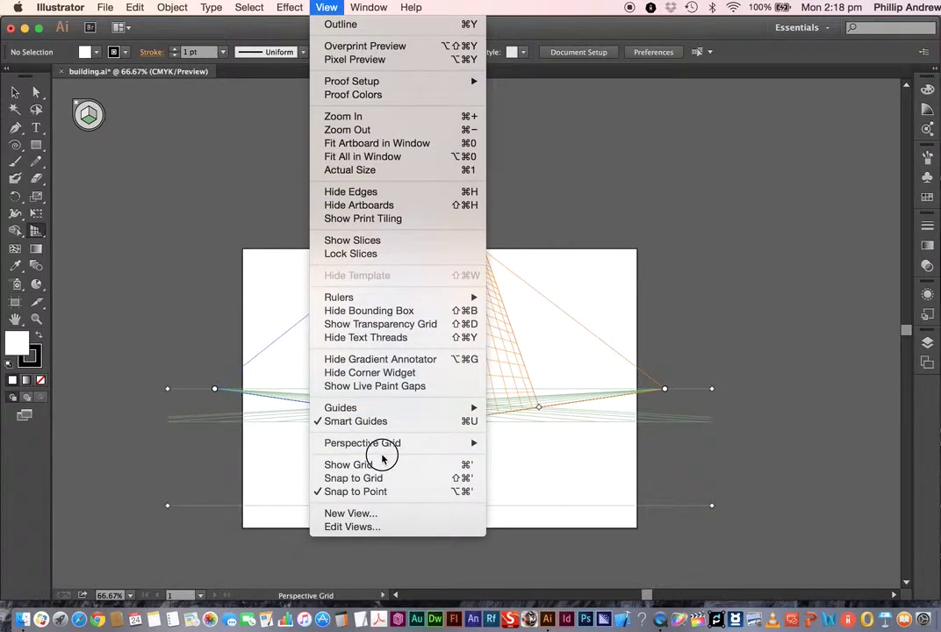
{"action": "mouse_move", "coordinate": [411, 443]}
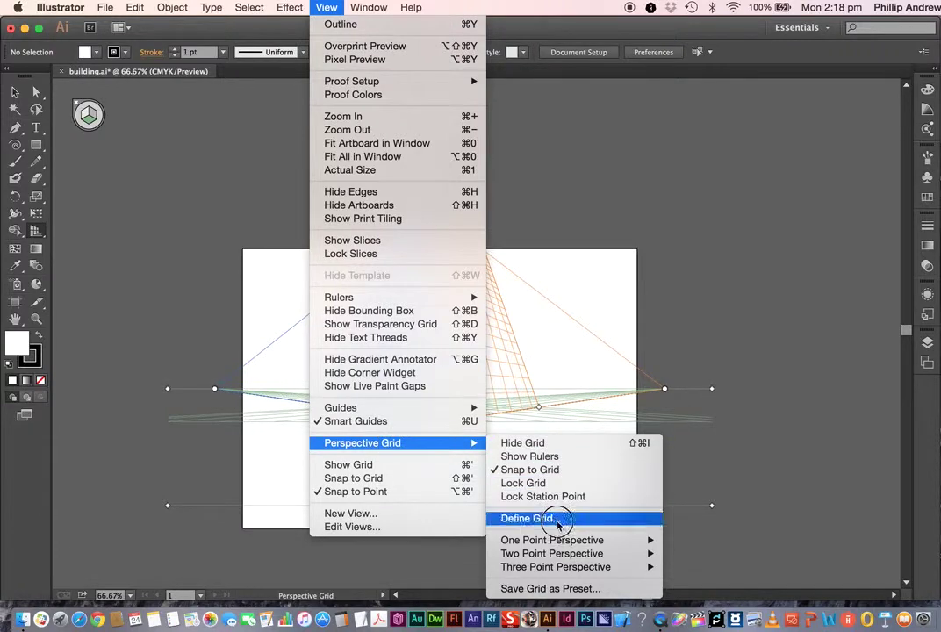
{"action": "mouse_move", "coordinate": [540, 553]}
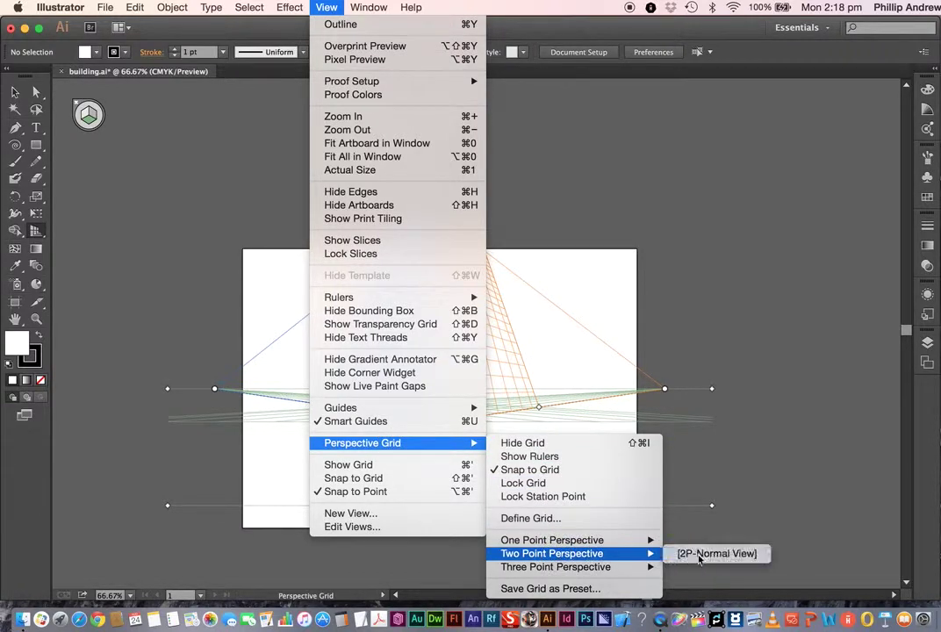
{"action": "left_click", "coordinate": [699, 555]}
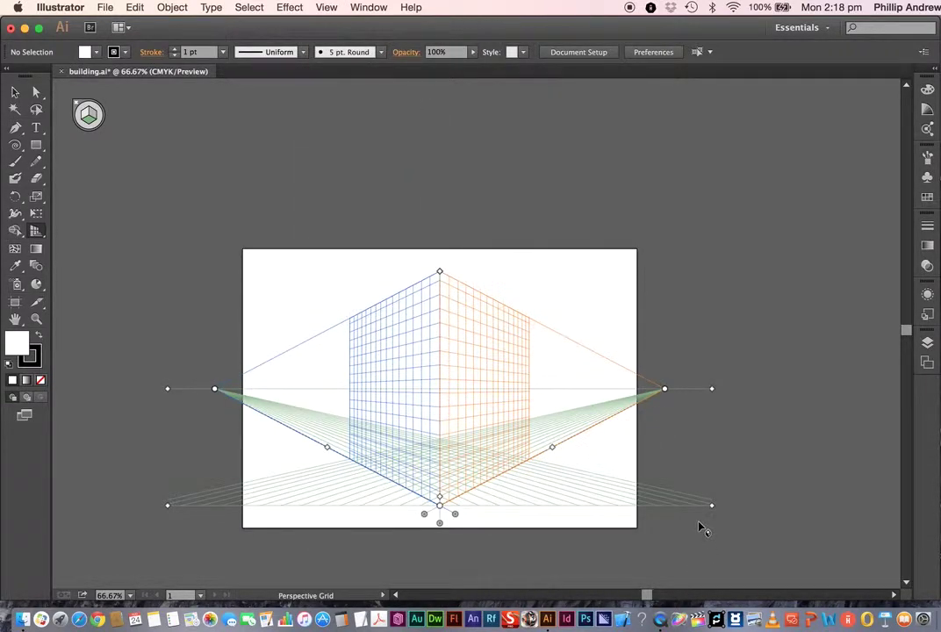
Hide the perspective grid so the artboard is clear for flat drawing
{"action": "key", "text": "super+1"}
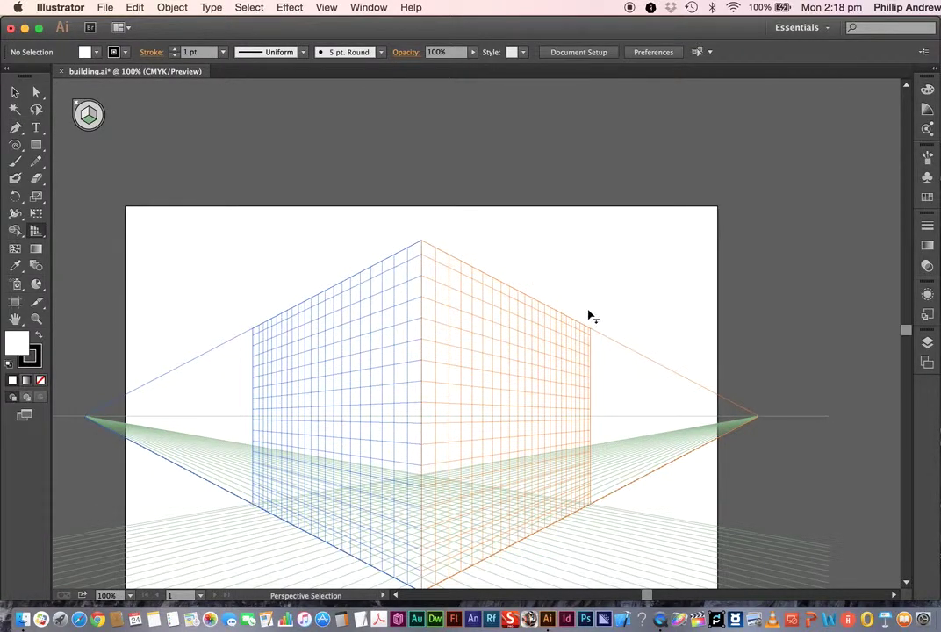
{"action": "scroll", "coordinate": [586, 316], "scroll_direction": "up", "scroll_amount": 1}
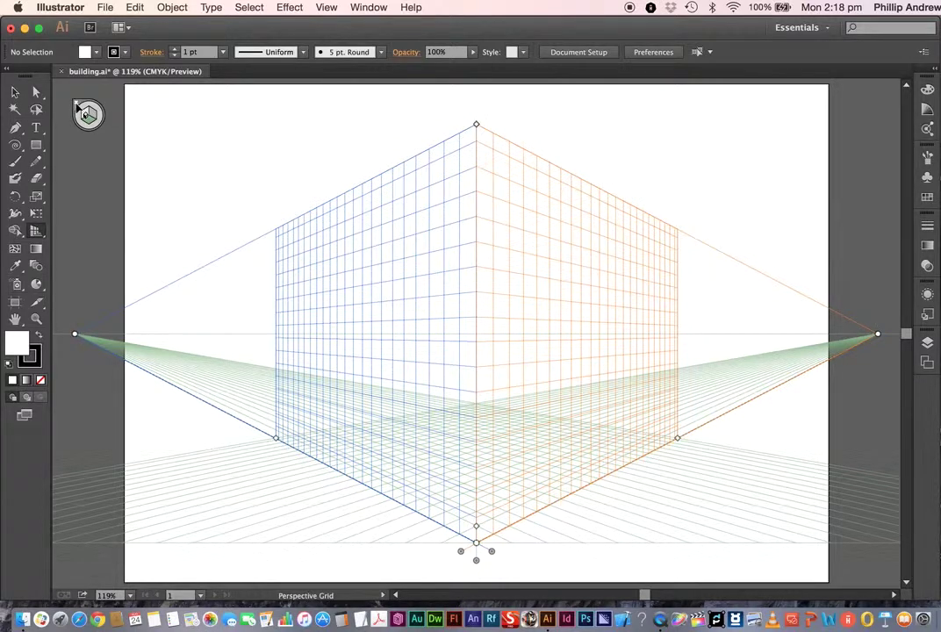
{"action": "key", "text": "shift+v"}
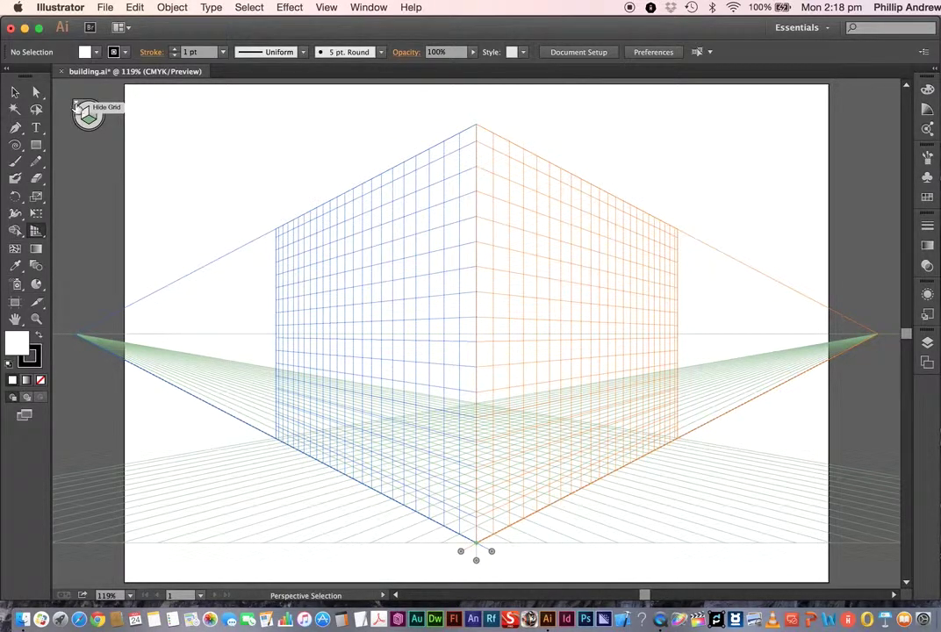
{"action": "key", "text": "shift+p"}
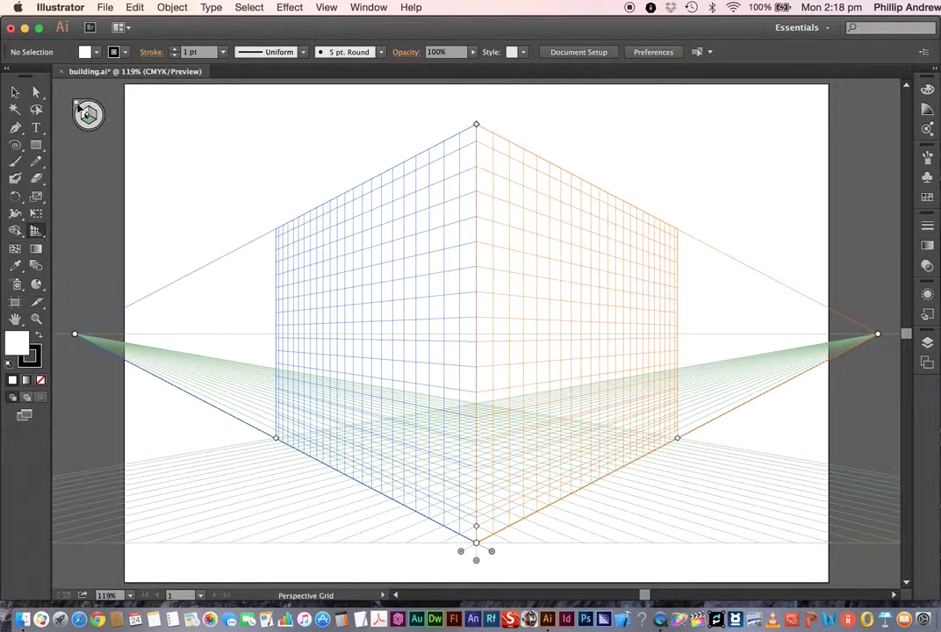
{"action": "key", "text": "shift+v"}
{"action": "key", "text": "shift+p"}
{"action": "left_click", "coordinate": [76, 106]}
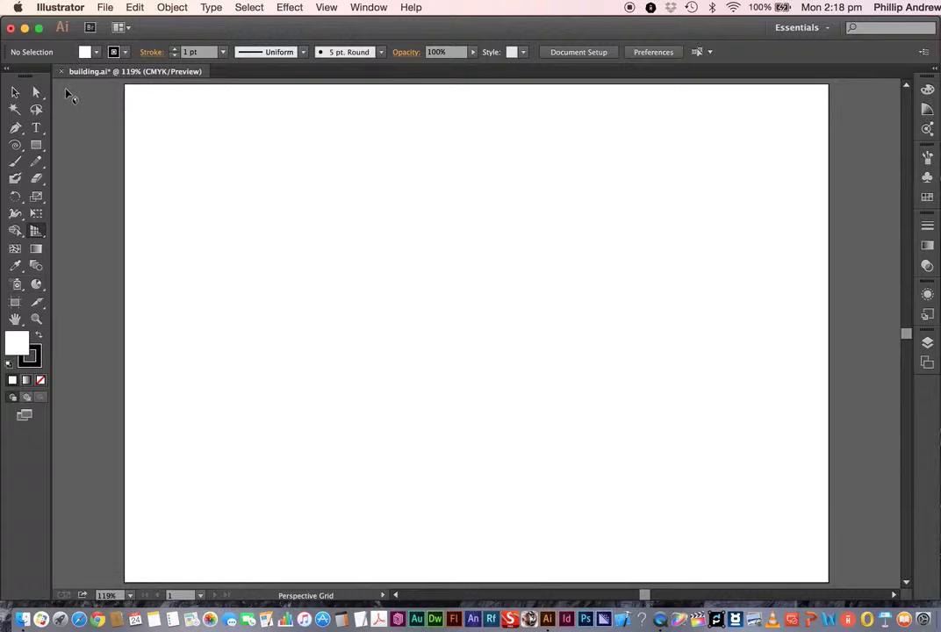
Draw a rectangle about 82 by 58 mm in the artboard's upper-left area and fill it with pale yellow
{"action": "left_click", "coordinate": [36, 145]}
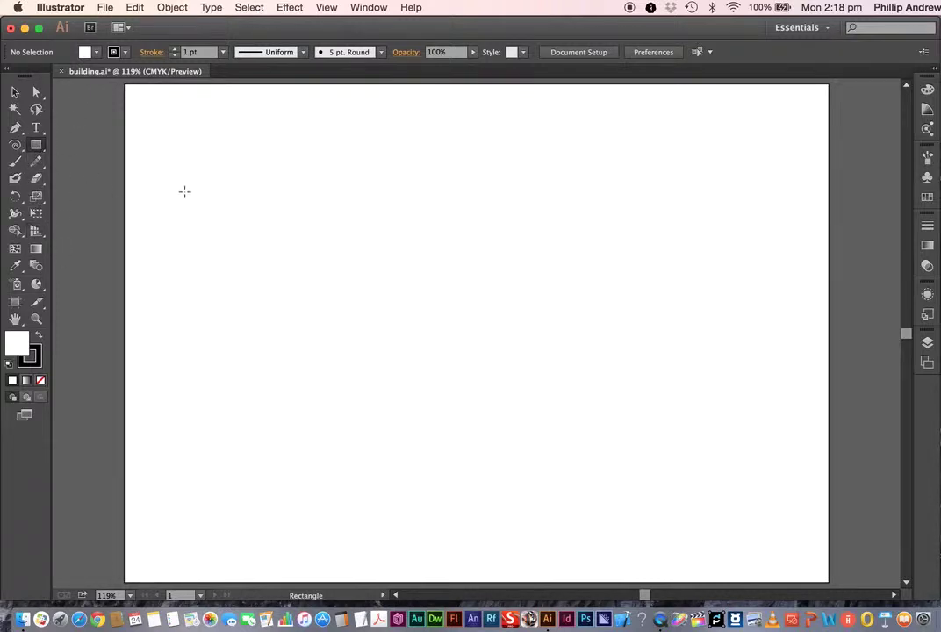
{"action": "left_click_drag", "start_coordinate": [184, 191], "coordinate": [378, 330]}
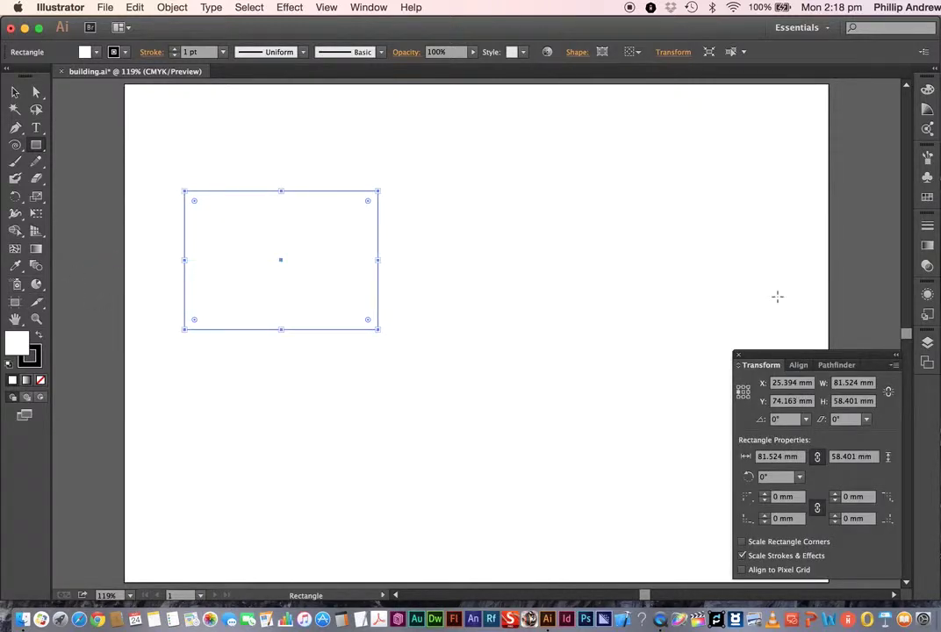
{"action": "left_click", "coordinate": [927, 197]}
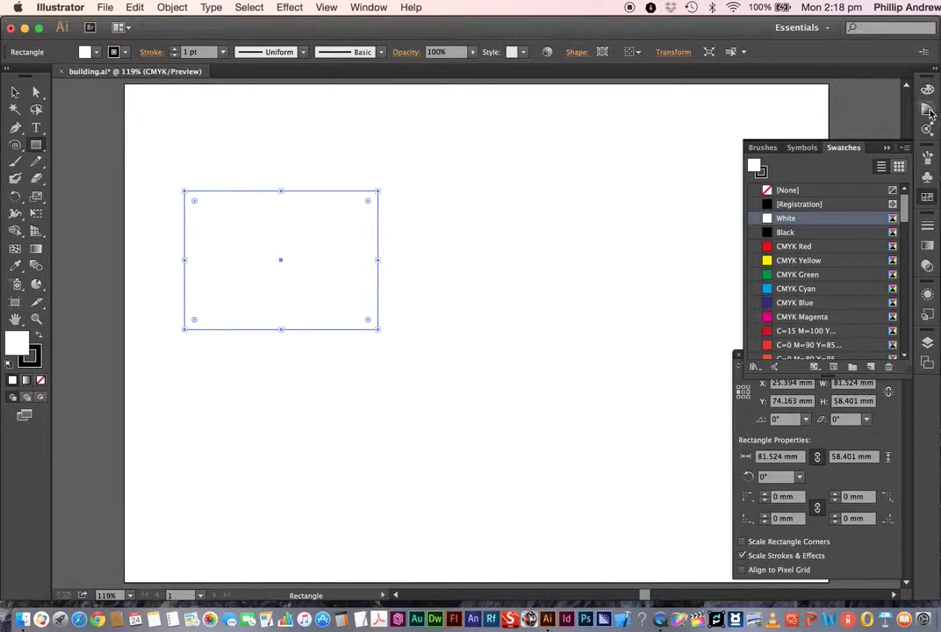
{"action": "key", "text": "F6"}
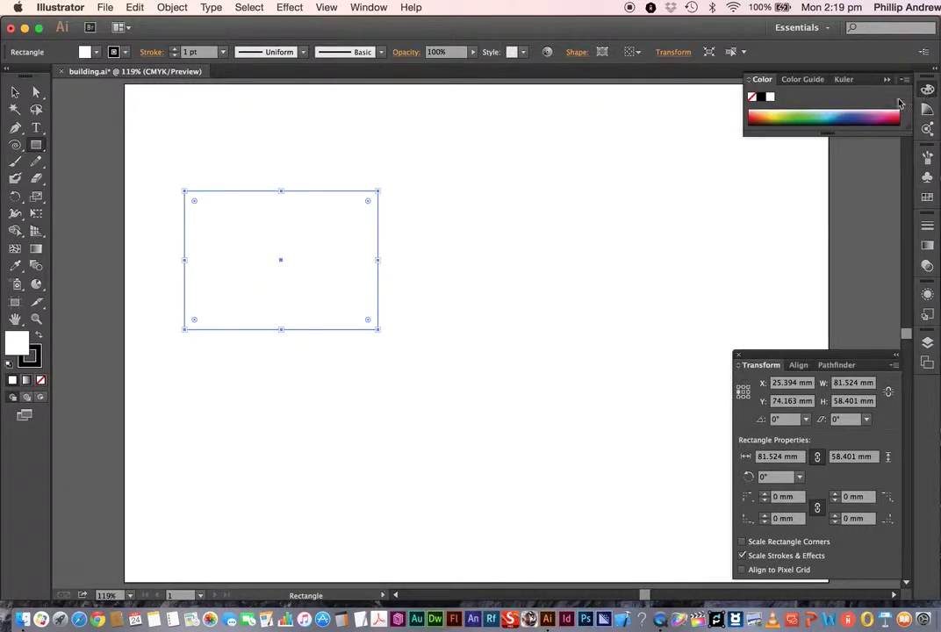
{"action": "left_click", "coordinate": [774, 117]}
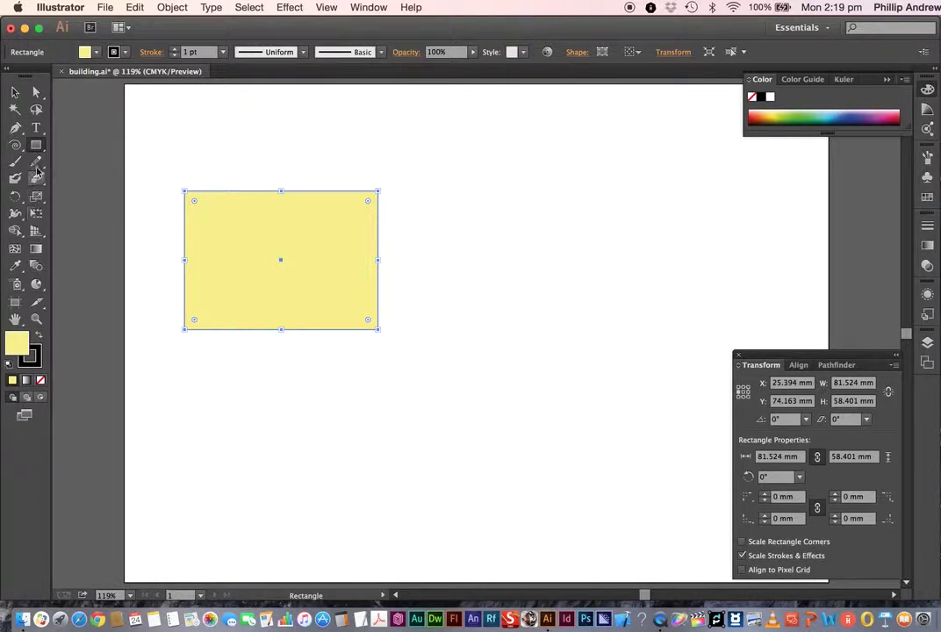
Draw a blue window rectangle about 22 by 33 mm in the yellow wall's right half and duplicate it into the left half
{"action": "left_click_drag", "start_coordinate": [311, 222], "coordinate": [360, 298]}
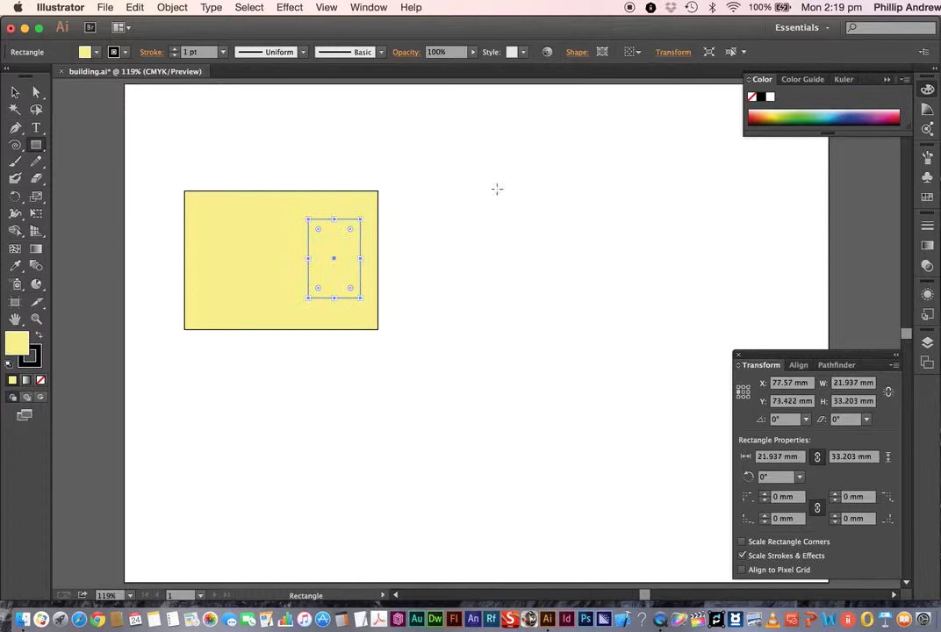
{"action": "left_click", "coordinate": [834, 116]}
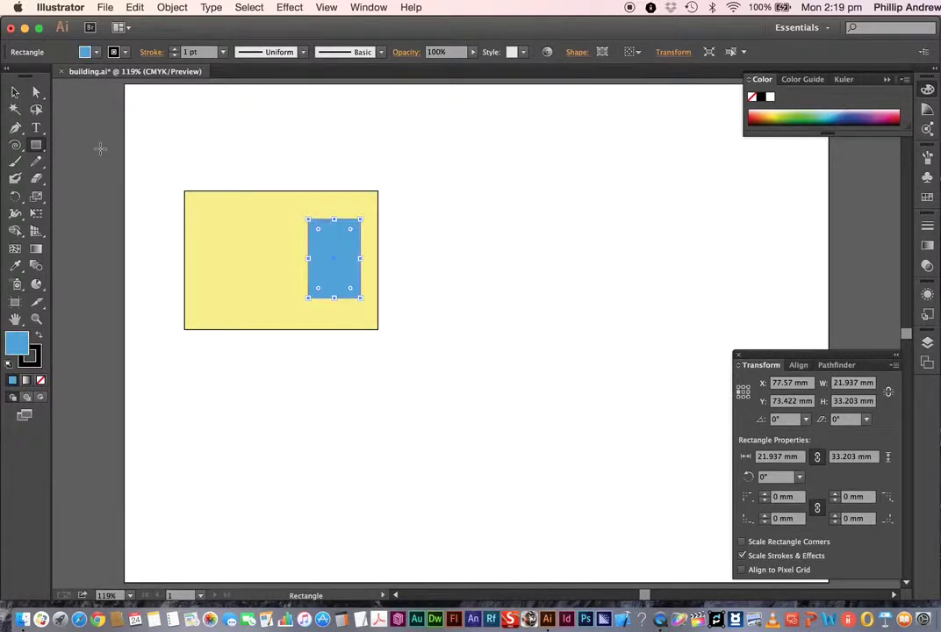
{"action": "left_click", "coordinate": [14, 92]}
{"action": "left_click", "coordinate": [204, 150]}
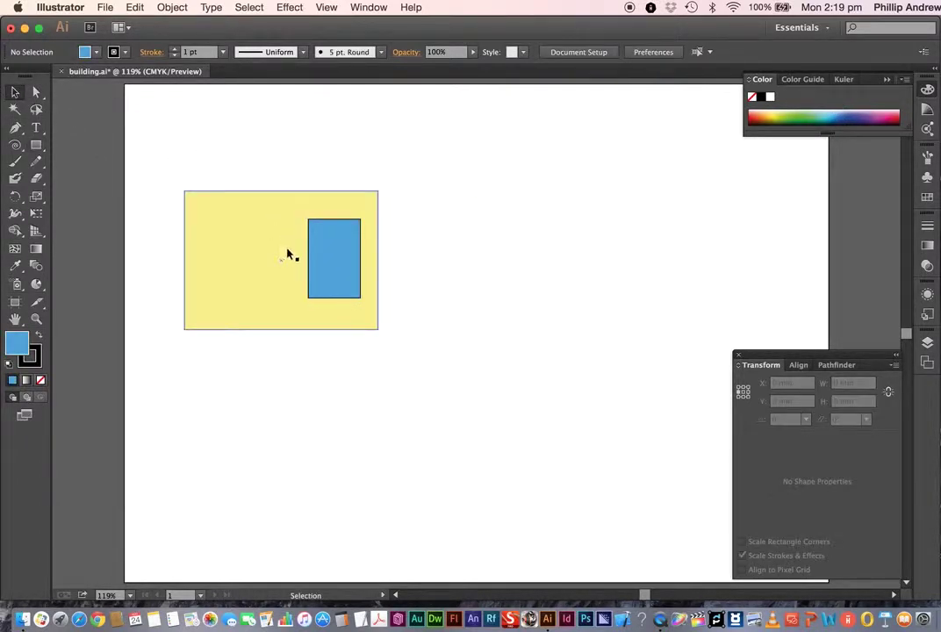
{"action": "left_click_drag", "start_coordinate": [326, 255], "coordinate": [229, 254]}
{"action": "left_click", "coordinate": [258, 151]}
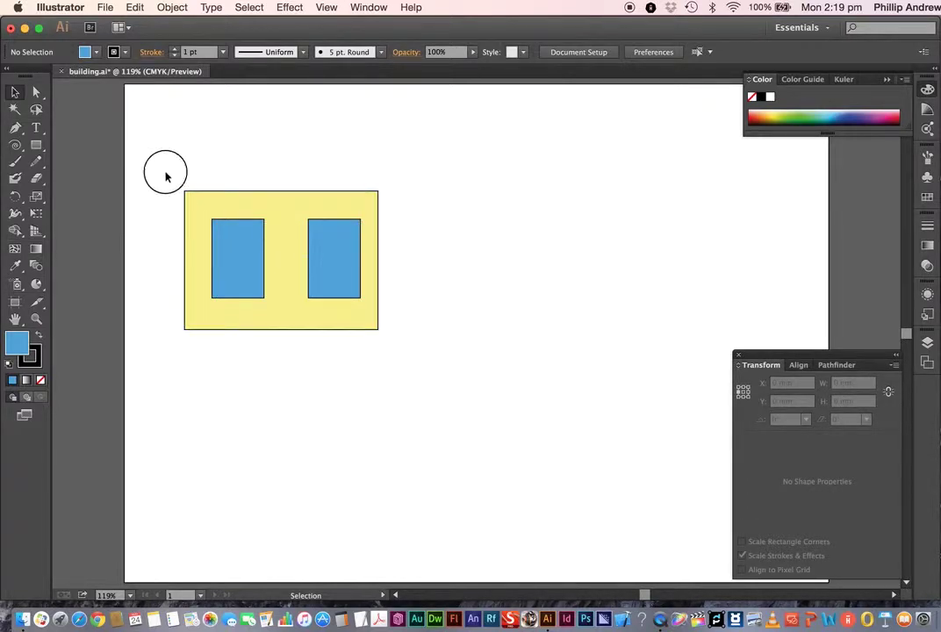
Group the yellow wall with its two blue windows
{"action": "left_click_drag", "start_coordinate": [165, 176], "coordinate": [392, 351]}
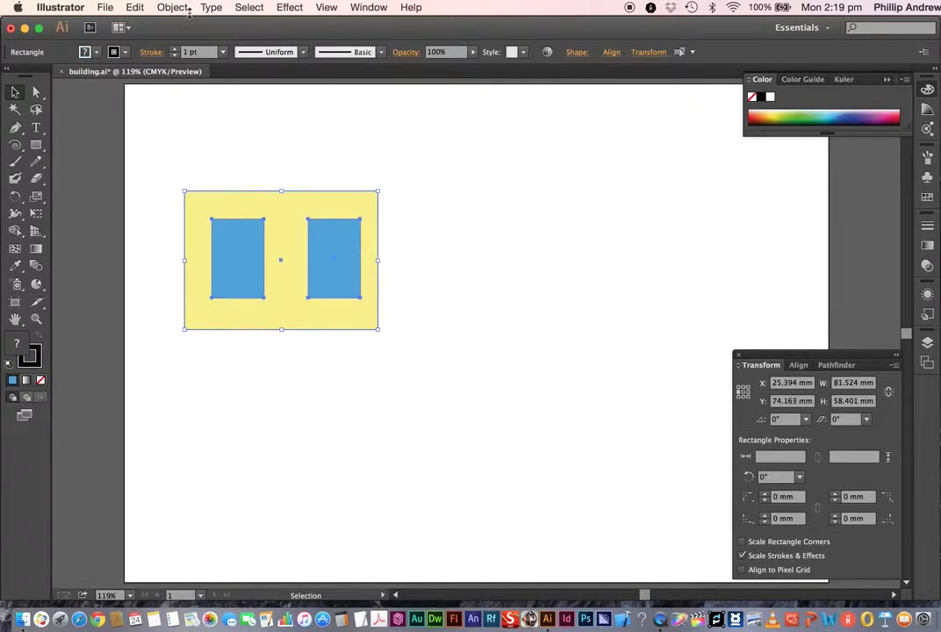
{"action": "left_click", "coordinate": [185, 8]}
{"action": "left_click", "coordinate": [181, 59]}
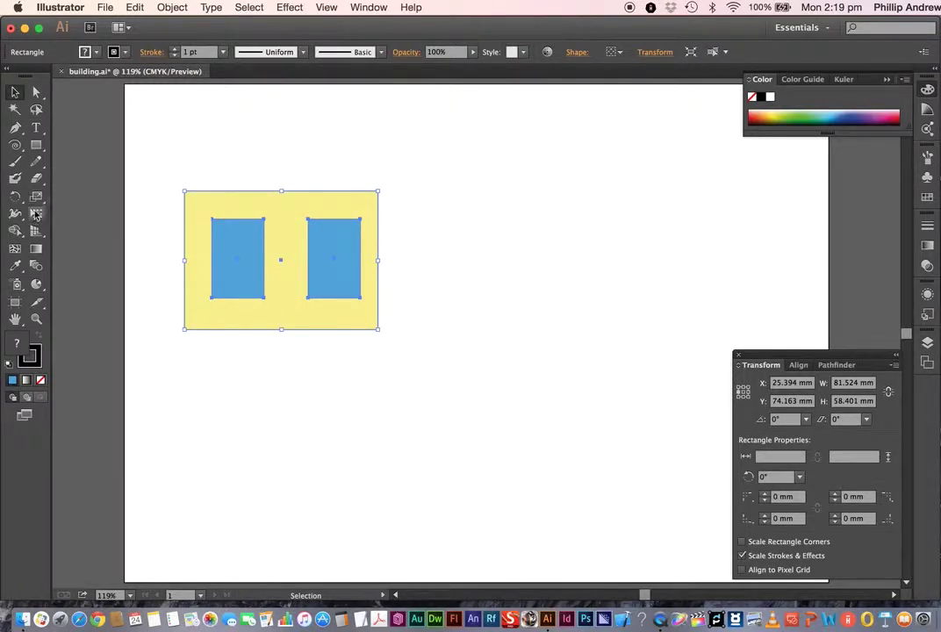
Show the perspective grid again and make its left plane active
{"action": "left_click", "coordinate": [35, 231]}
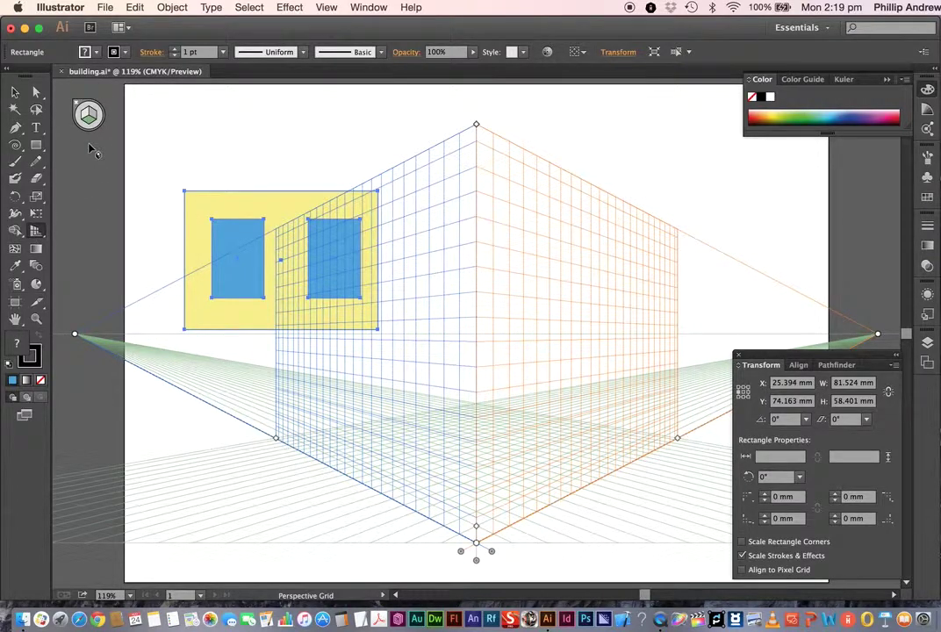
{"action": "left_click", "coordinate": [89, 117]}
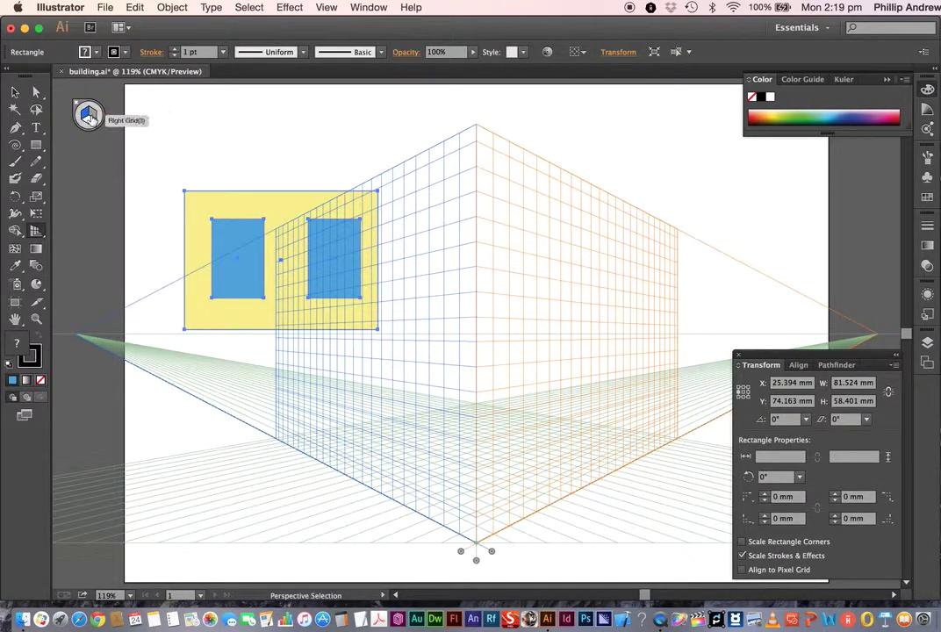
With the left grid plane active, attach the flat wall group to it in perspective, its upper corner at the grid's top centre corner
{"action": "left_click", "coordinate": [93, 115]}
{"action": "left_click", "coordinate": [88, 121]}
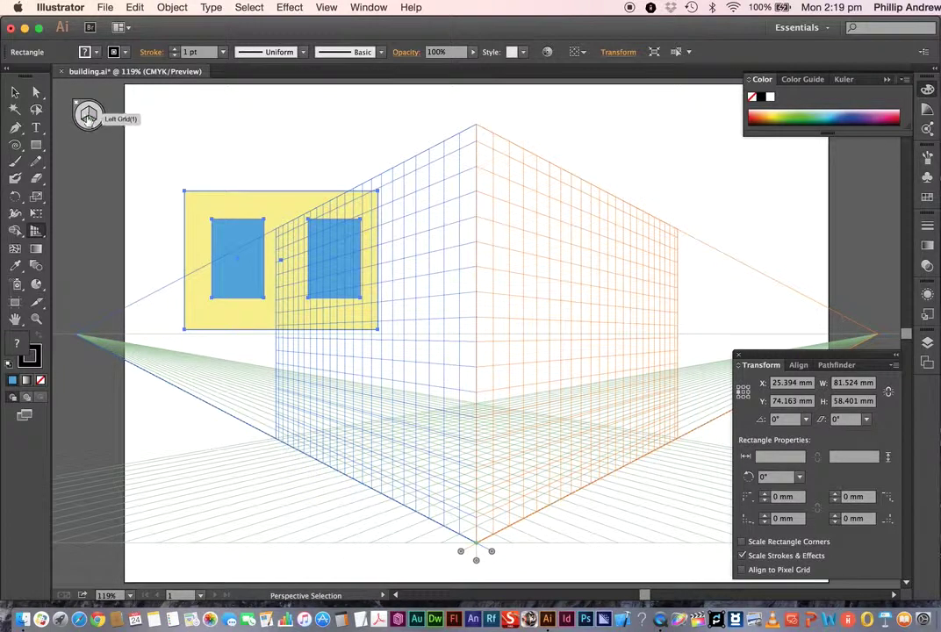
{"action": "left_click", "coordinate": [82, 114]}
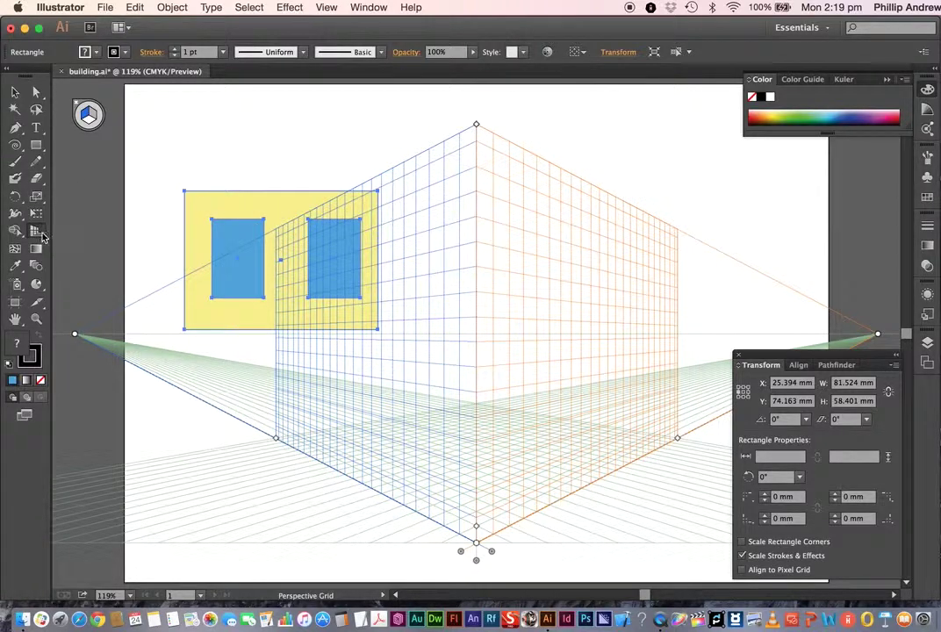
{"action": "left_click_drag", "start_coordinate": [42, 233], "coordinate": [139, 252]}
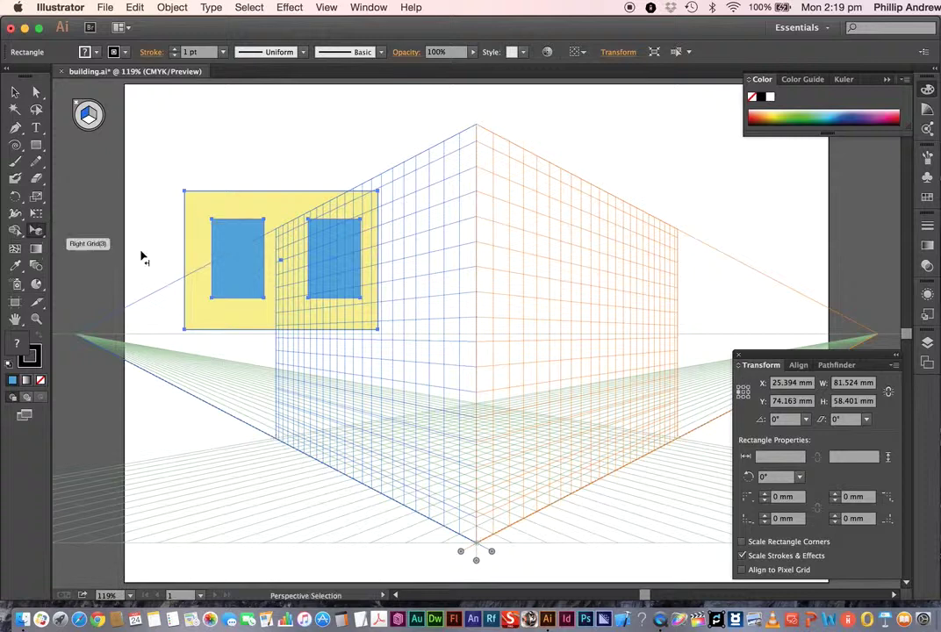
{"action": "left_click_drag", "start_coordinate": [259, 228], "coordinate": [421, 170]}
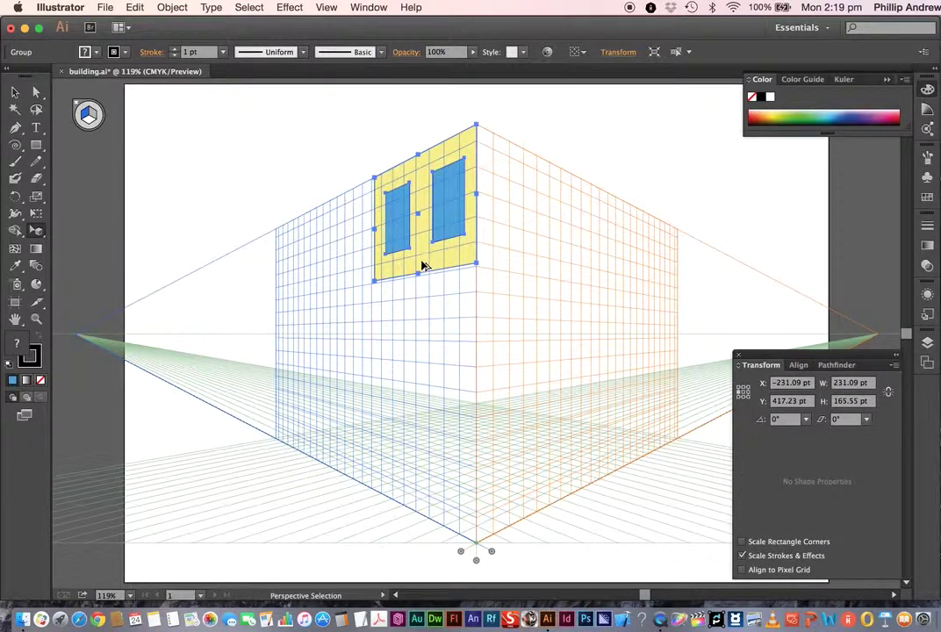
Duplicate the perspective wall straight down twice to make three storeys, and copy the middle storey's wall farther back along the left plane
{"action": "left_click_drag", "start_coordinate": [422, 265], "coordinate": [422, 429]}
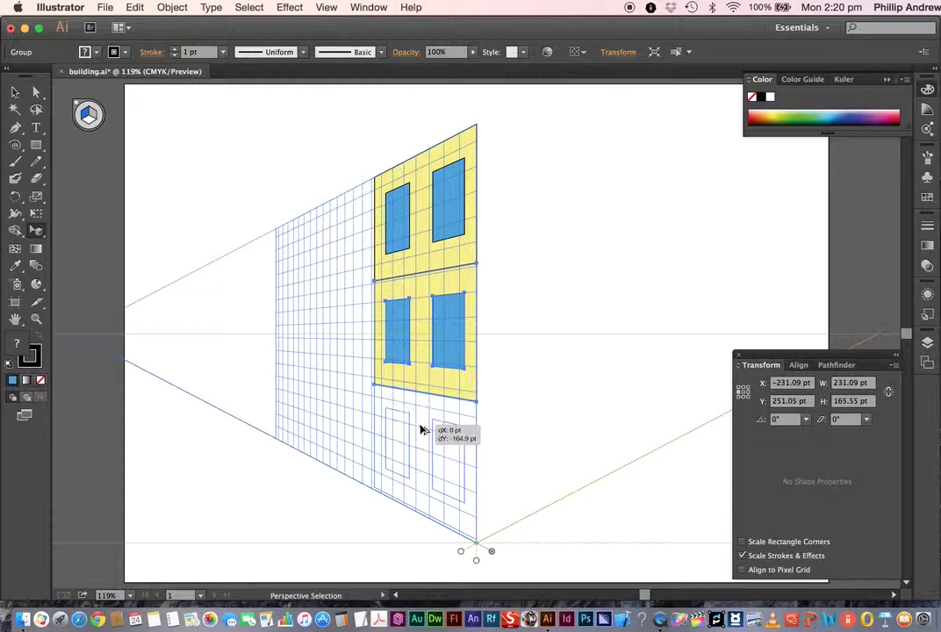
{"action": "left_click_drag", "start_coordinate": [418, 511], "coordinate": [418, 515]}
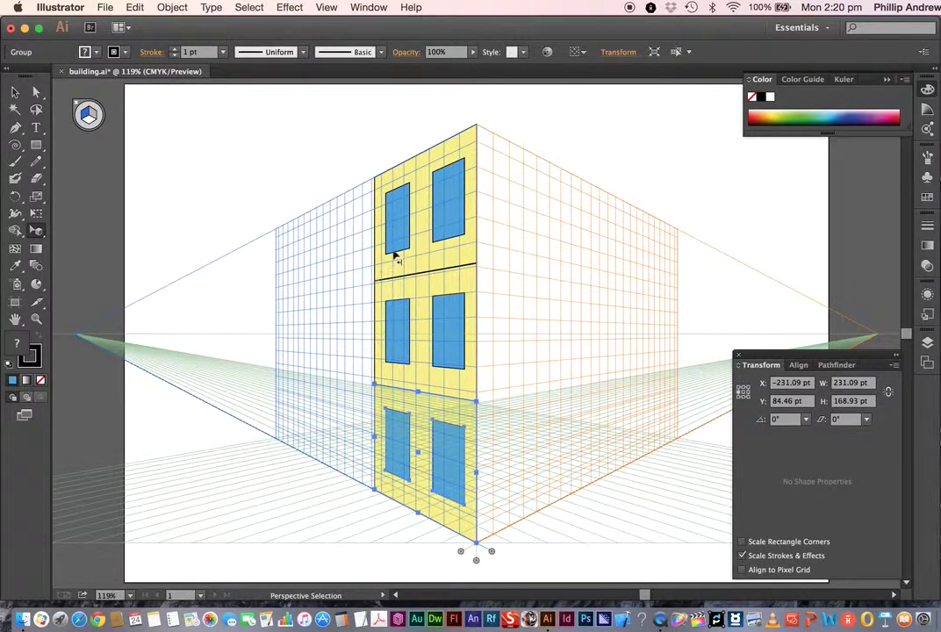
{"action": "left_click_drag", "start_coordinate": [389, 254], "coordinate": [322, 301]}
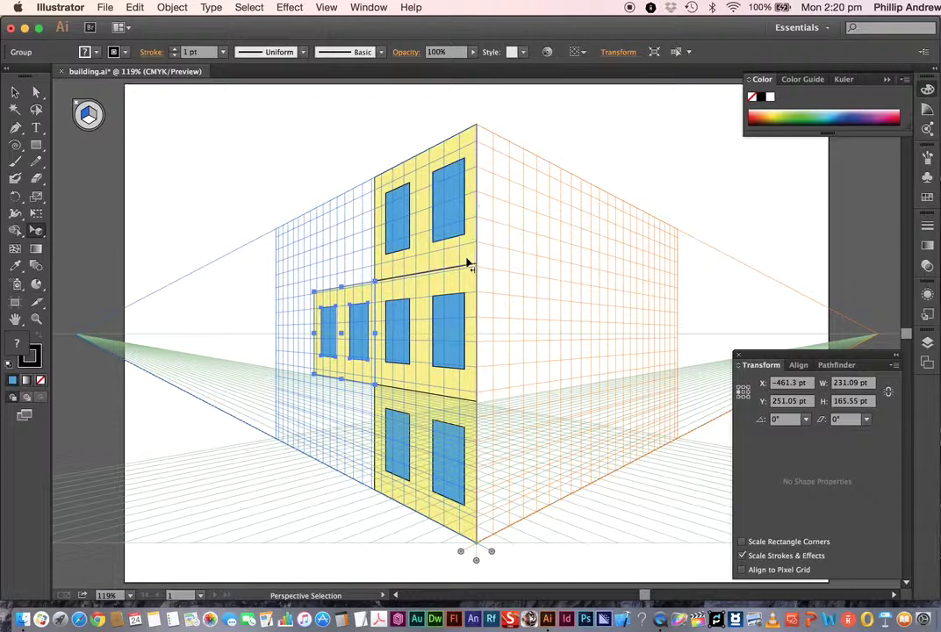
Copy the top storey's wall across the building corner and attach the copy to the right grid plane, flush with the top centre corner
{"action": "left_click", "coordinate": [472, 153]}
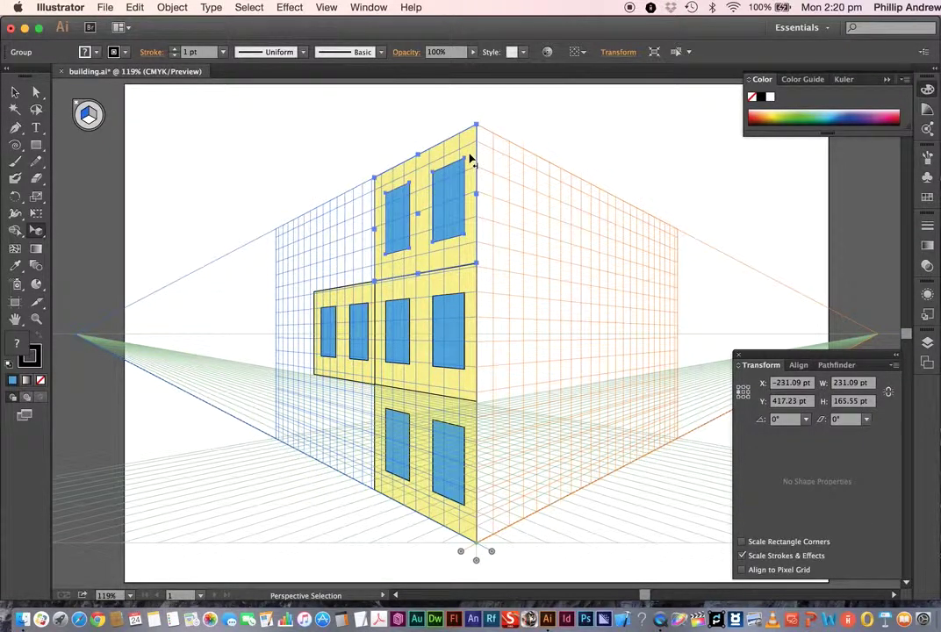
{"action": "left_click_drag", "start_coordinate": [471, 162], "coordinate": [488, 143]}
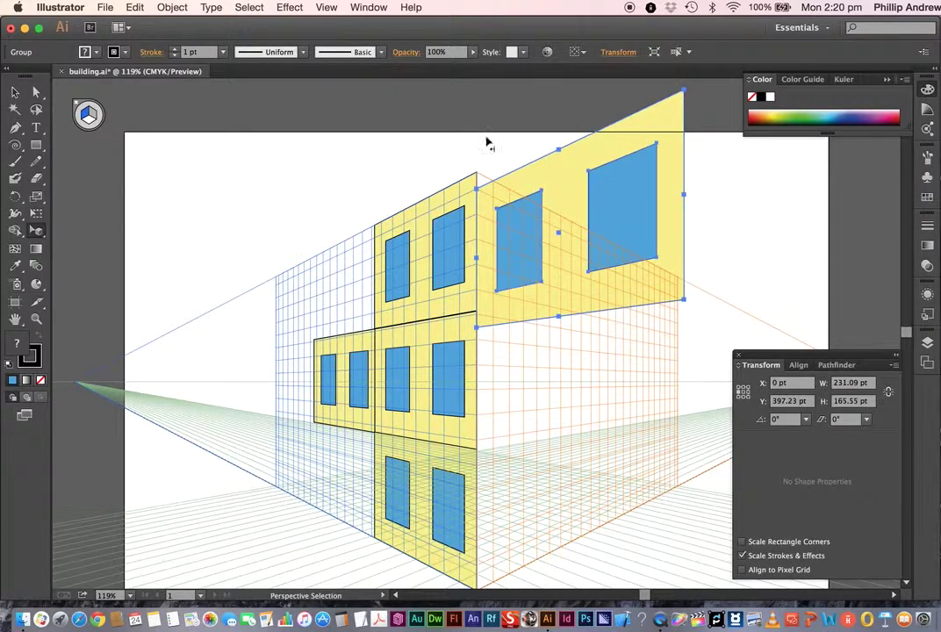
{"action": "left_click", "coordinate": [93, 115]}
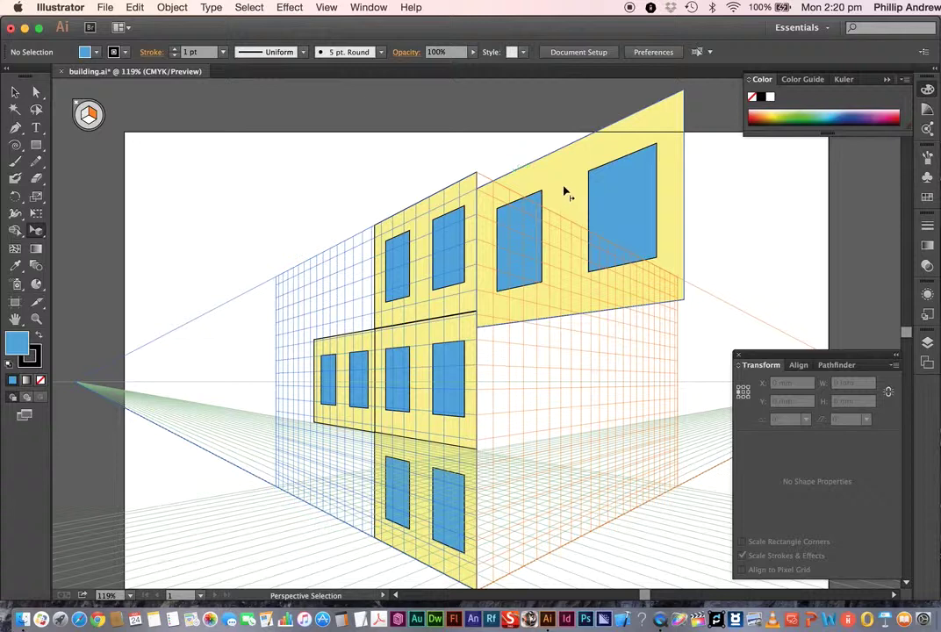
{"action": "left_click_drag", "start_coordinate": [565, 193], "coordinate": [586, 268]}
{"action": "left_click", "coordinate": [99, 117]}
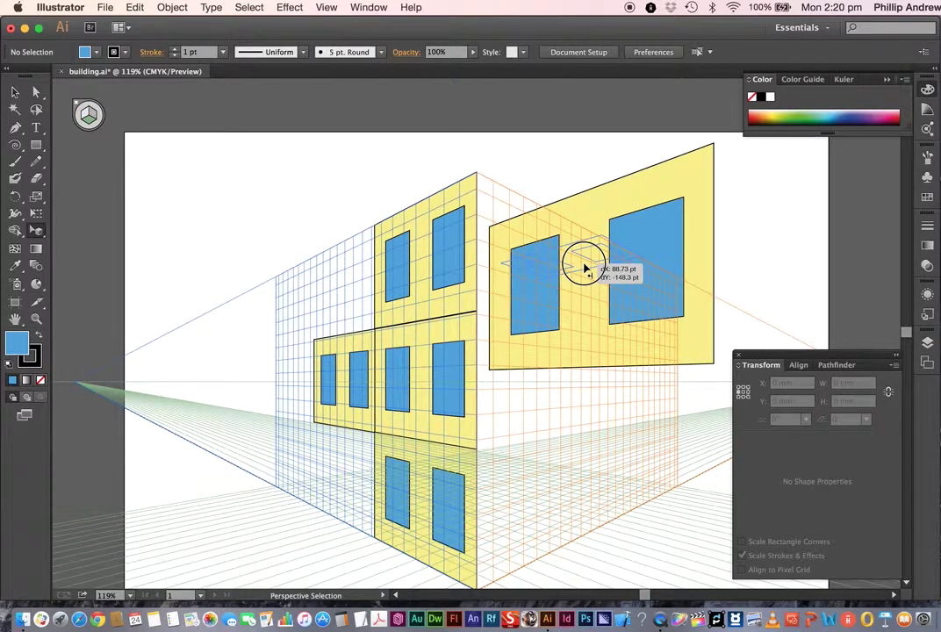
{"action": "left_click_drag", "start_coordinate": [585, 268], "coordinate": [542, 240]}
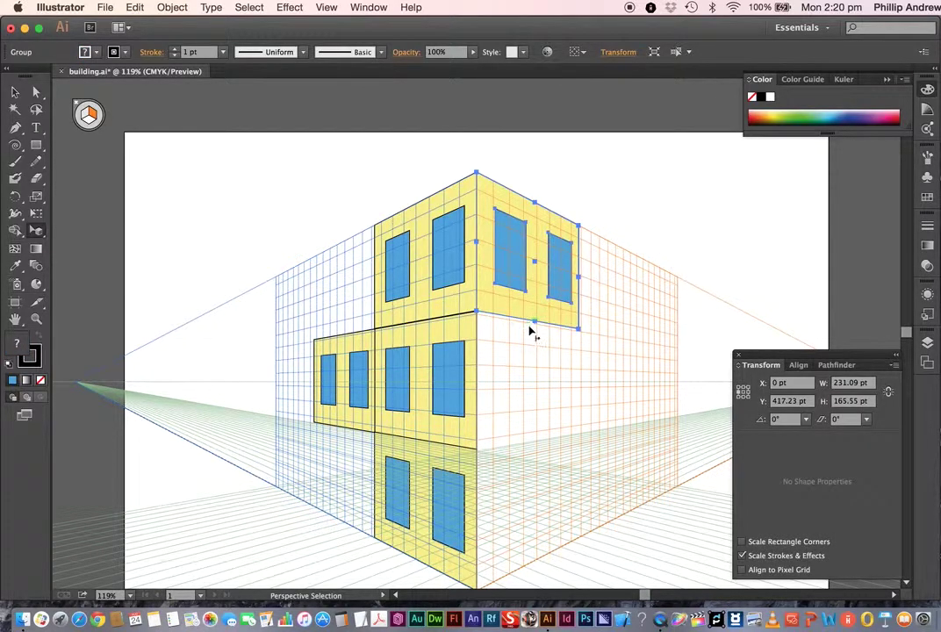
Duplicate the right plane's top wall straight down to form its middle storey, and deselect it
{"action": "left_click_drag", "start_coordinate": [516, 310], "coordinate": [515, 434]}
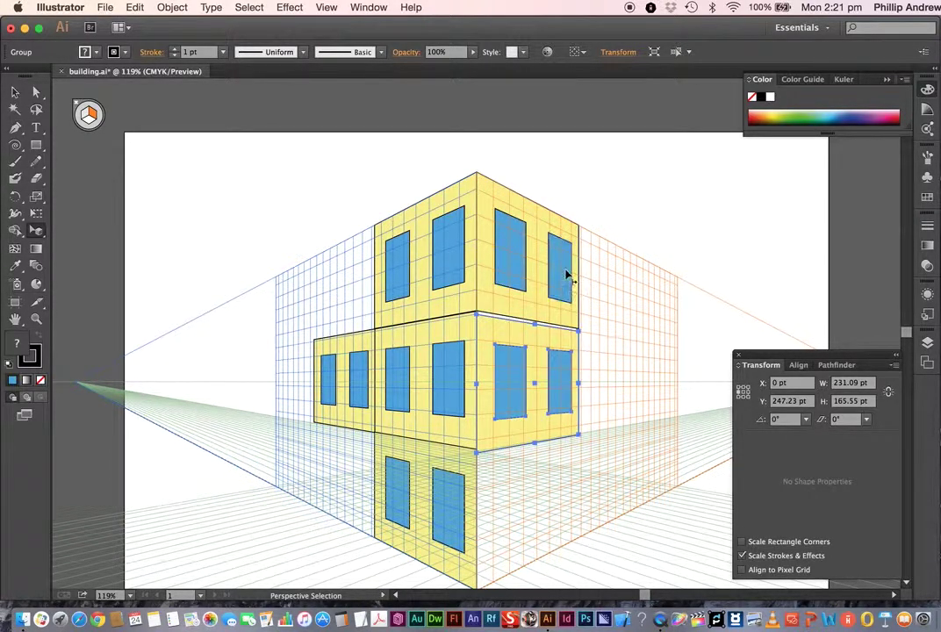
{"action": "left_click", "coordinate": [300, 200]}
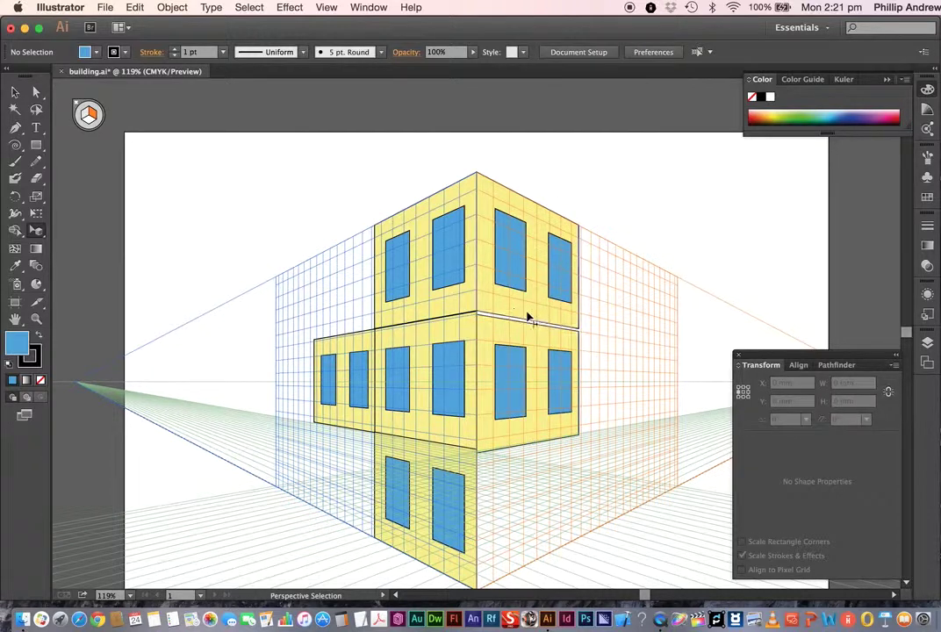